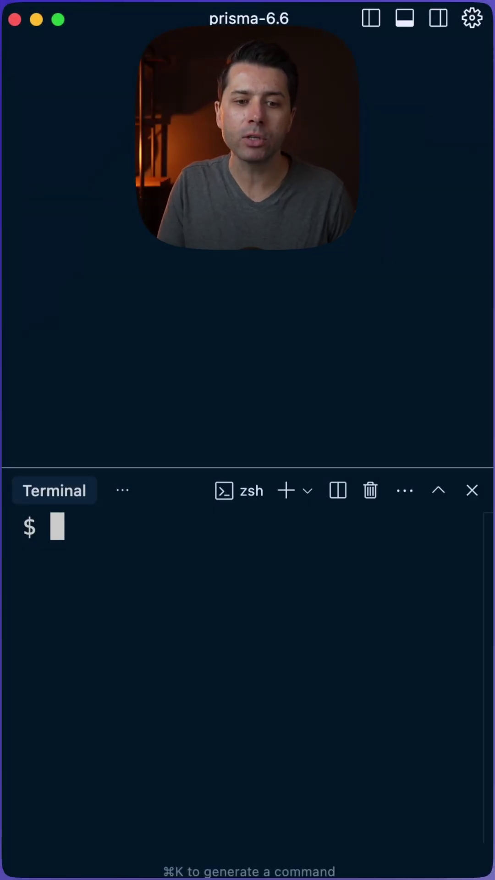
text(npx prisma init --)
text(voib)
Correct the typo in the npx prisma init --vibe "a simple bookkeeping application" command
key(BackSpace)
key(BackSpace)
key(BackSpace)
text(ibe)
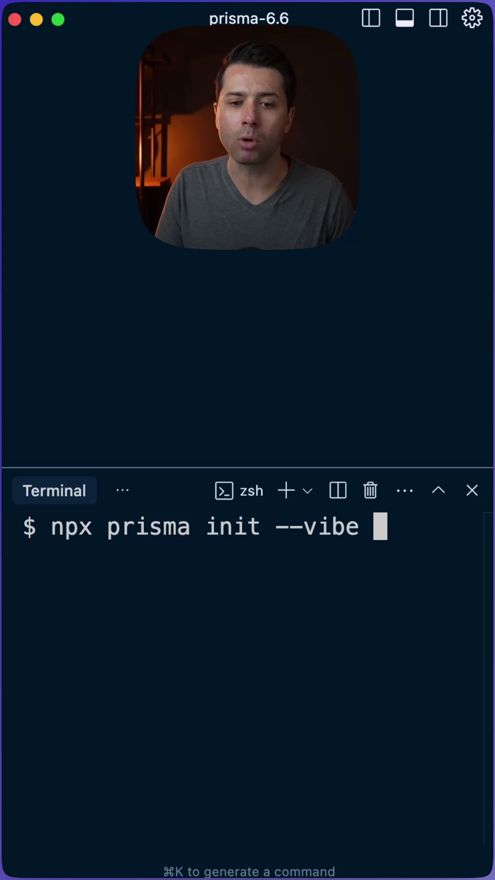
text( "a simple bookkeeping application")
Run the init, accept us-east-1, name the Prisma Postgres project books, and show the file tree
key(Return)
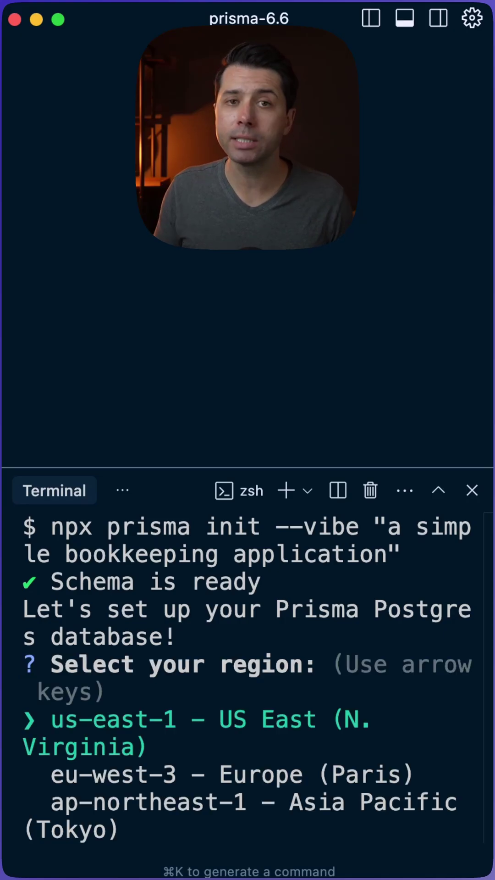
key(Return)
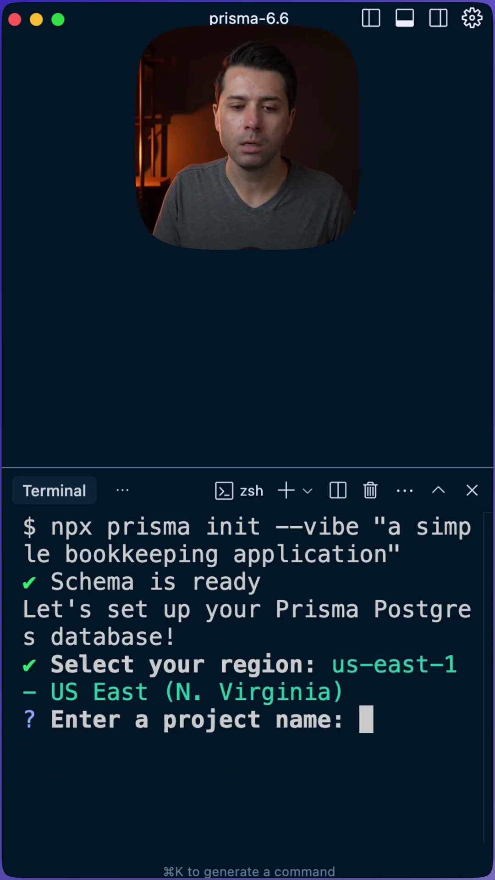
text(books)
key(Return)
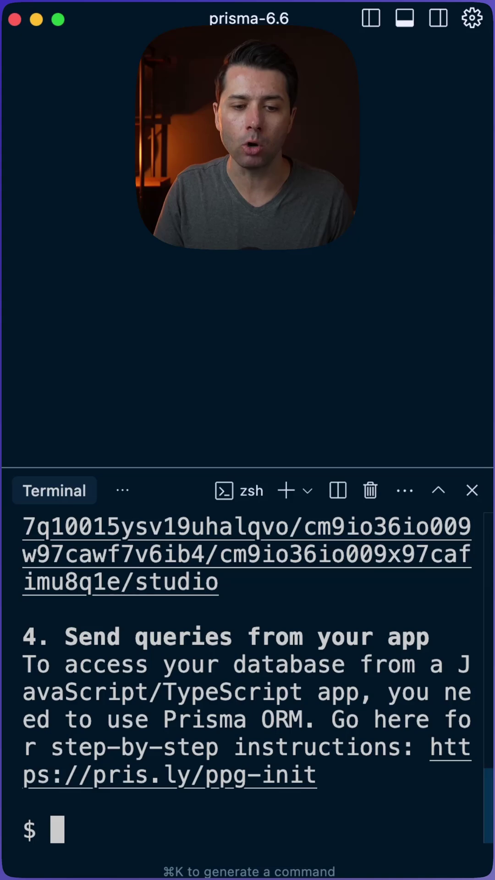
key(super+b)
Open prisma/schema.prisma full-width to review the generated Account, Transaction, Category and Session models
click(85, 157)
click(94, 183)
key(super+b)
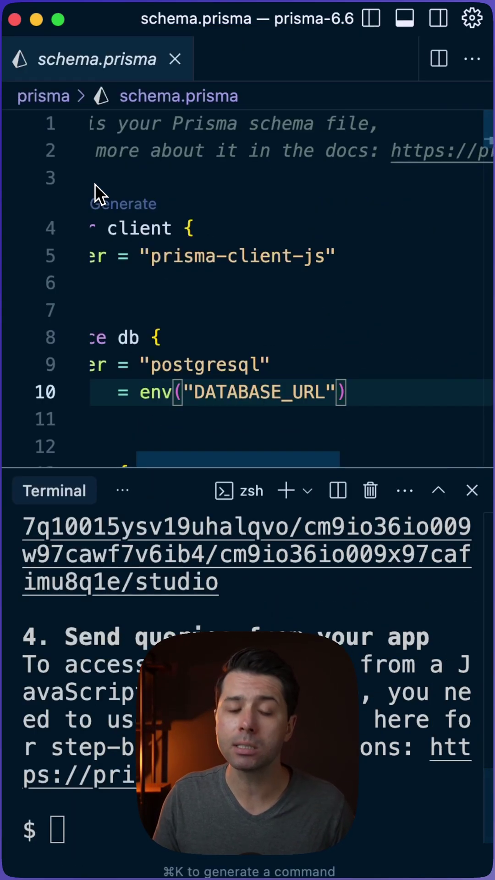
scroll(169, 240, down, 5)
scroll(169, 240, down, 3)
scroll(168, 240, down, 2)
scroll(169, 240, down, 2)
scroll(169, 240, down, 4)
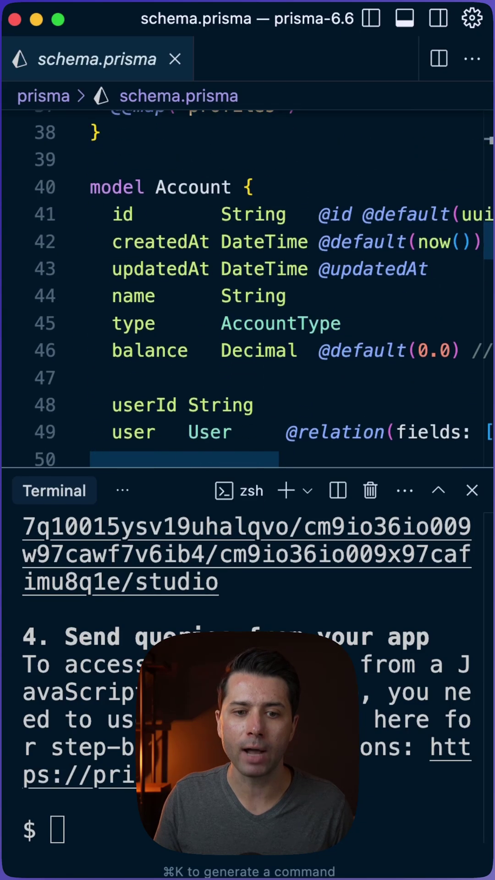
scroll(247, 288, down, 5)
scroll(247, 288, down, 5)
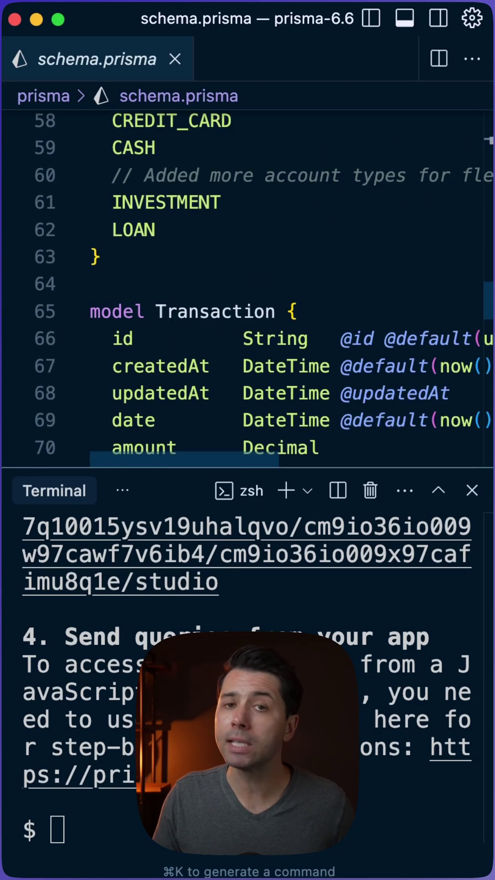
scroll(248, 282, down, 2)
scroll(248, 281, down, 3)
scroll(248, 282, down, 2)
scroll(248, 281, down, 3)
scroll(247, 288, down, 1)
scroll(248, 289, down, 3)
scroll(247, 282, down, 1)
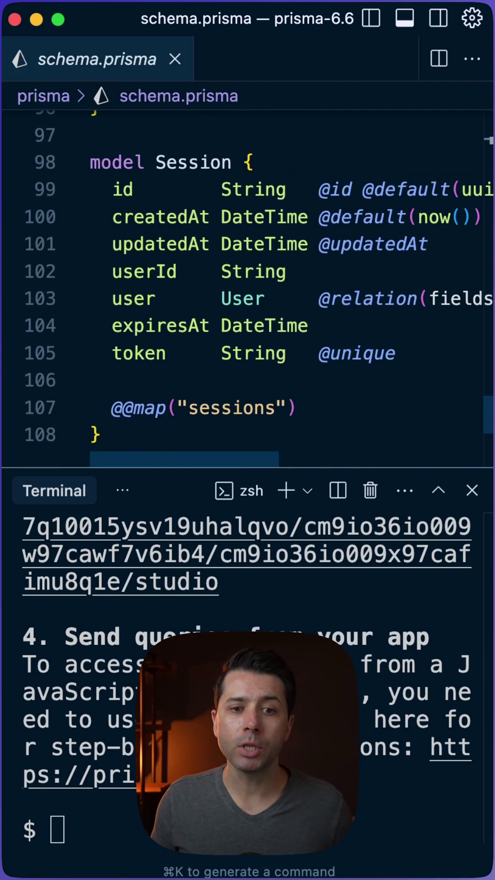